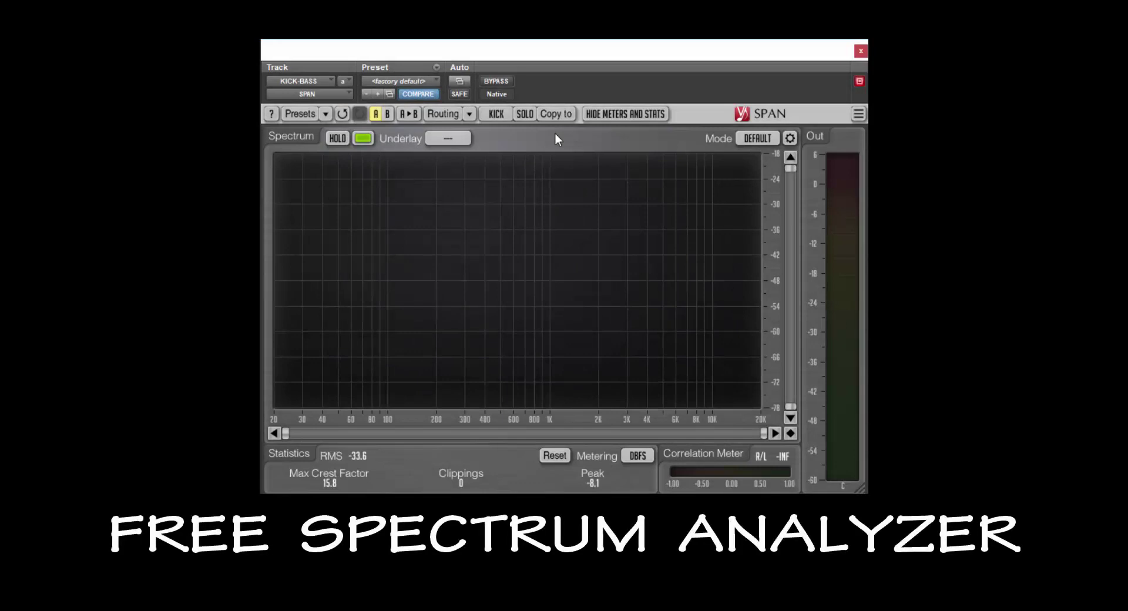
- Play the KICK-BASS mix and sweep a soloed narrow band upward through the SPAN spectrum
key(space)
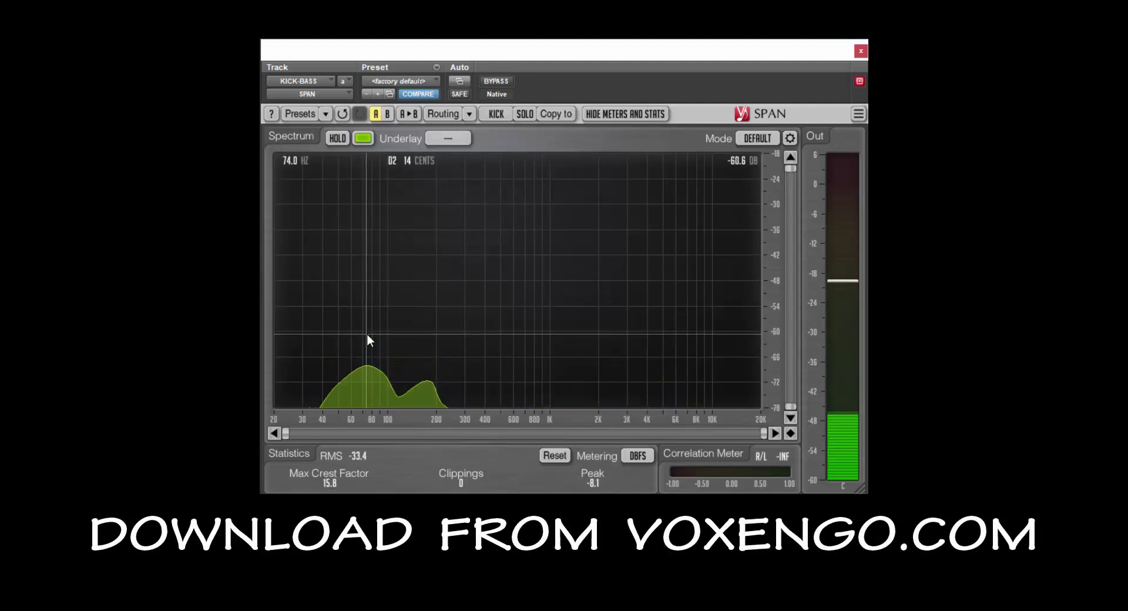
click(395, 337)
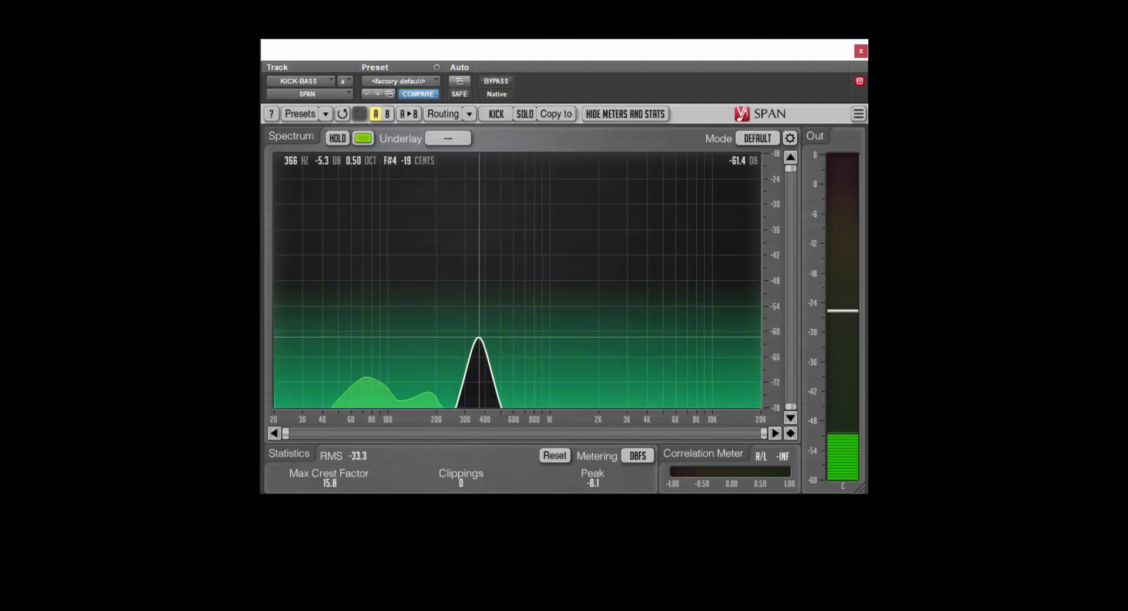
drag(395, 336, 467, 323)
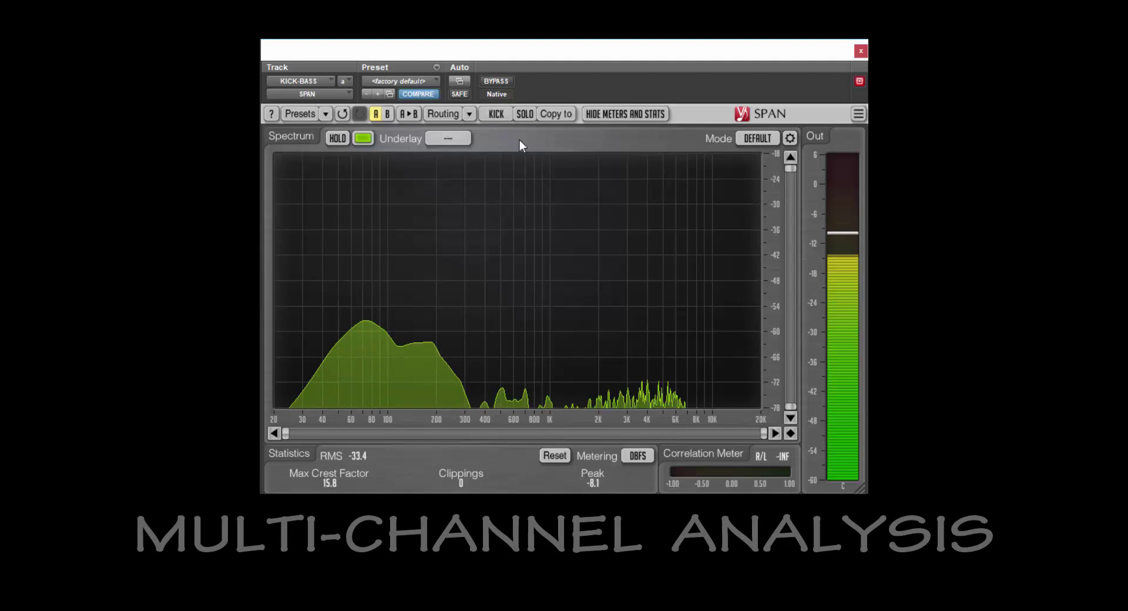
- Underlay the BASS spectrum in SPAN and change the main spectrum colour to salmon
click(449, 138)
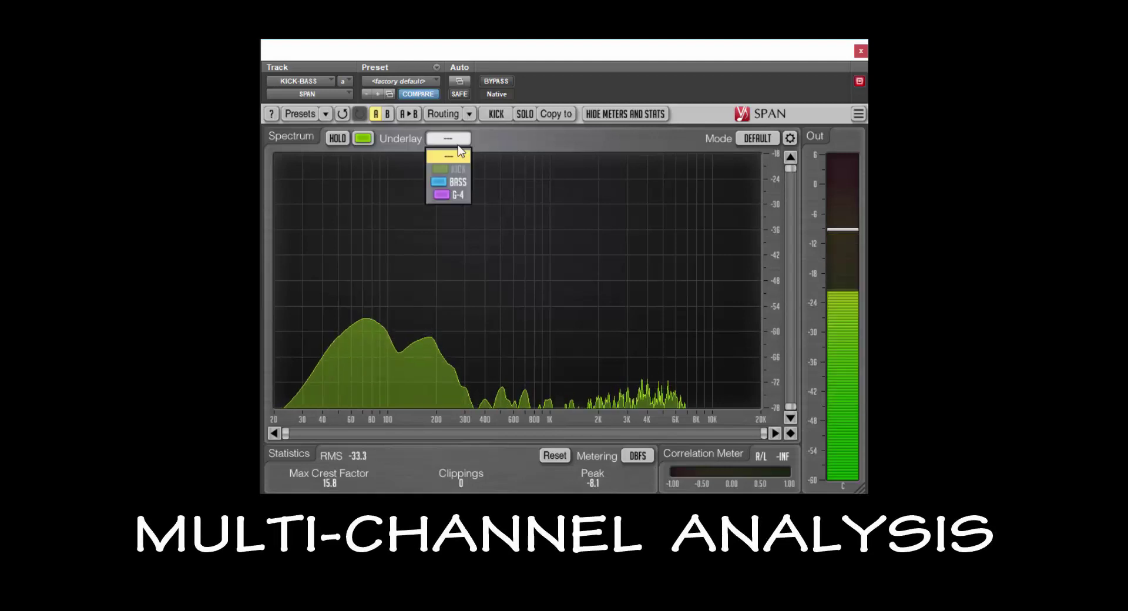
click(451, 183)
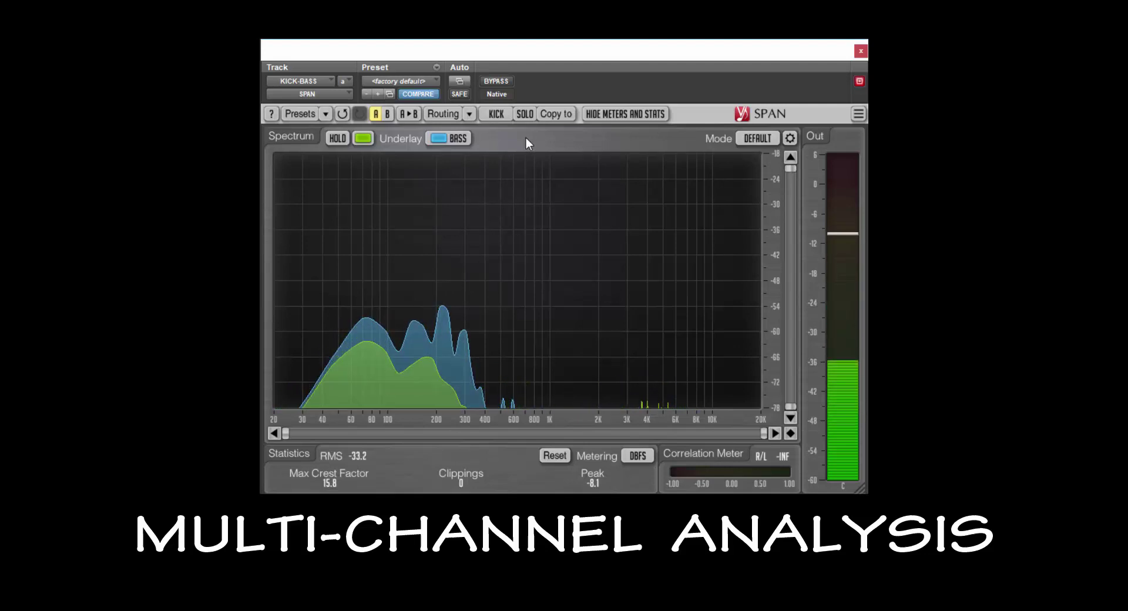
click(364, 138)
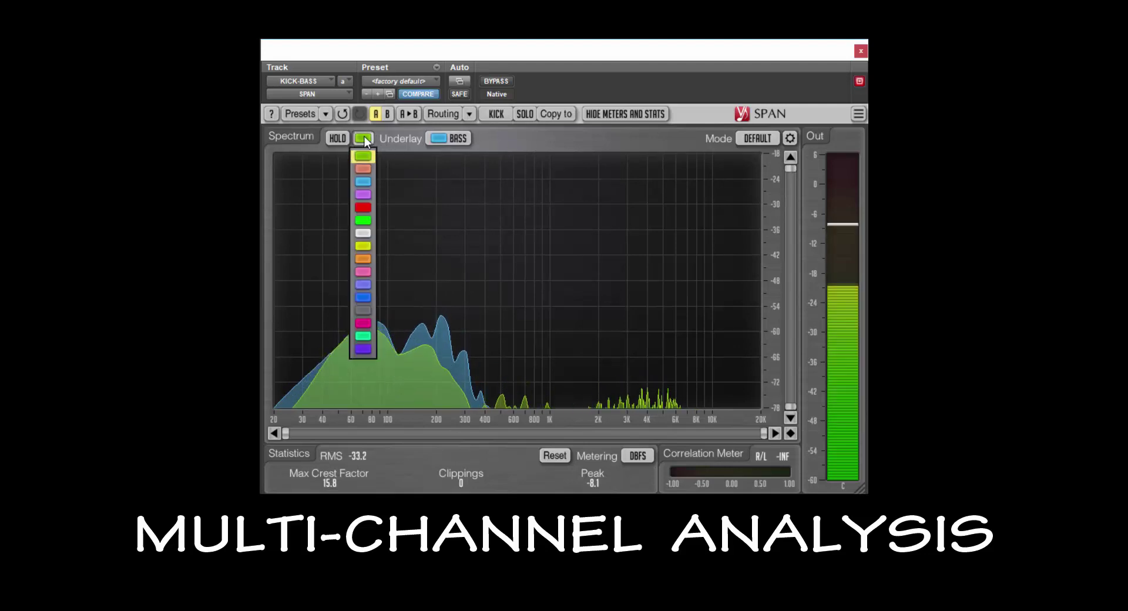
click(368, 172)
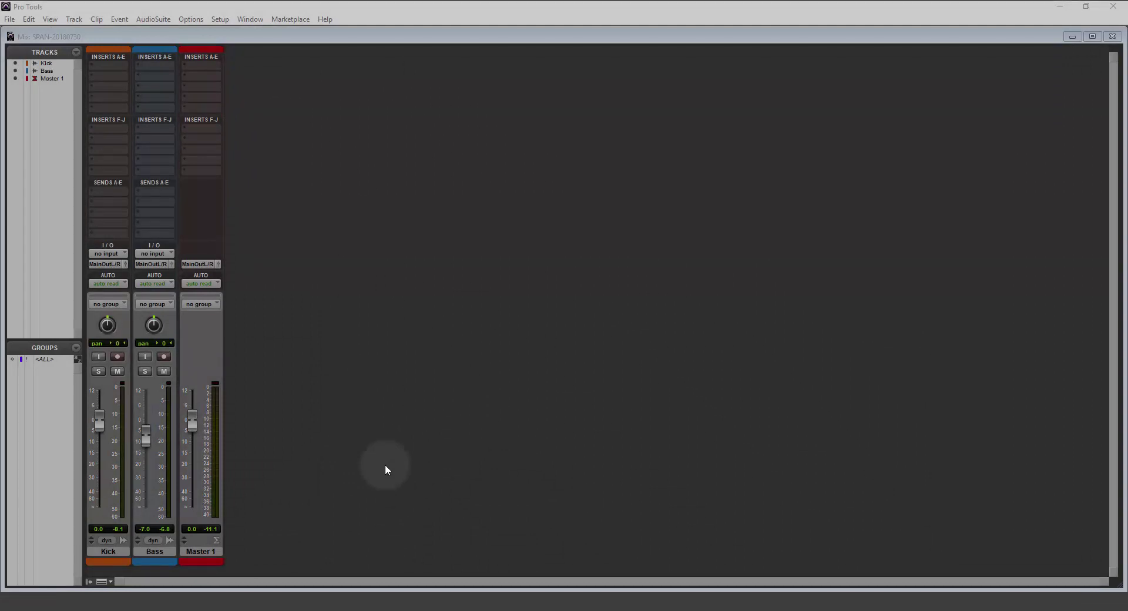
- Insert Voxengo SPAN on the Master 1 track's first insert slot
click(108, 551)
click(154, 552)
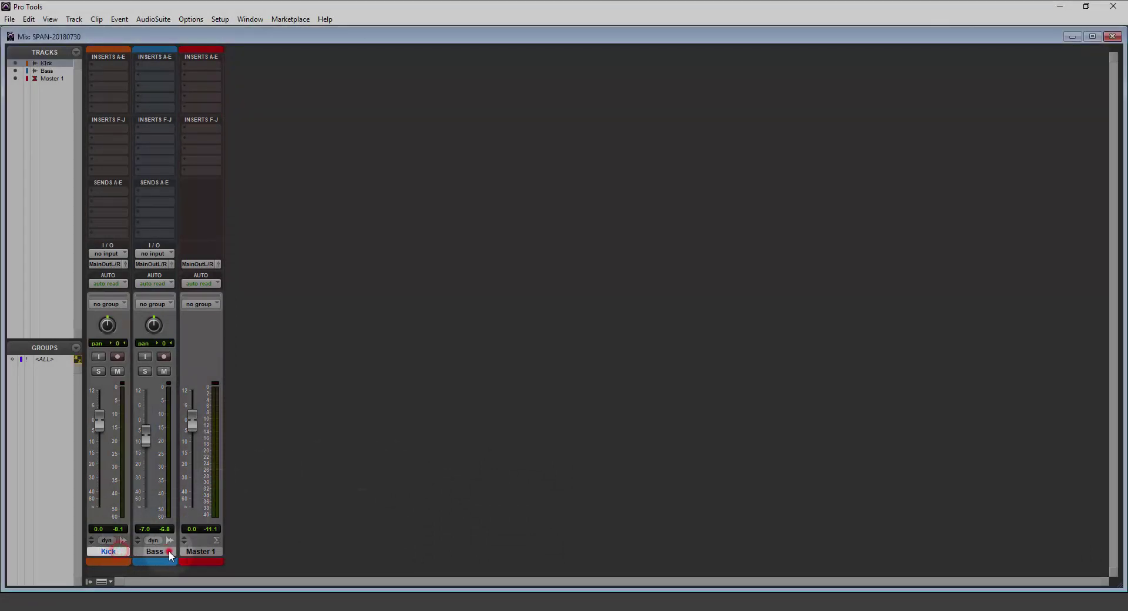
click(213, 552)
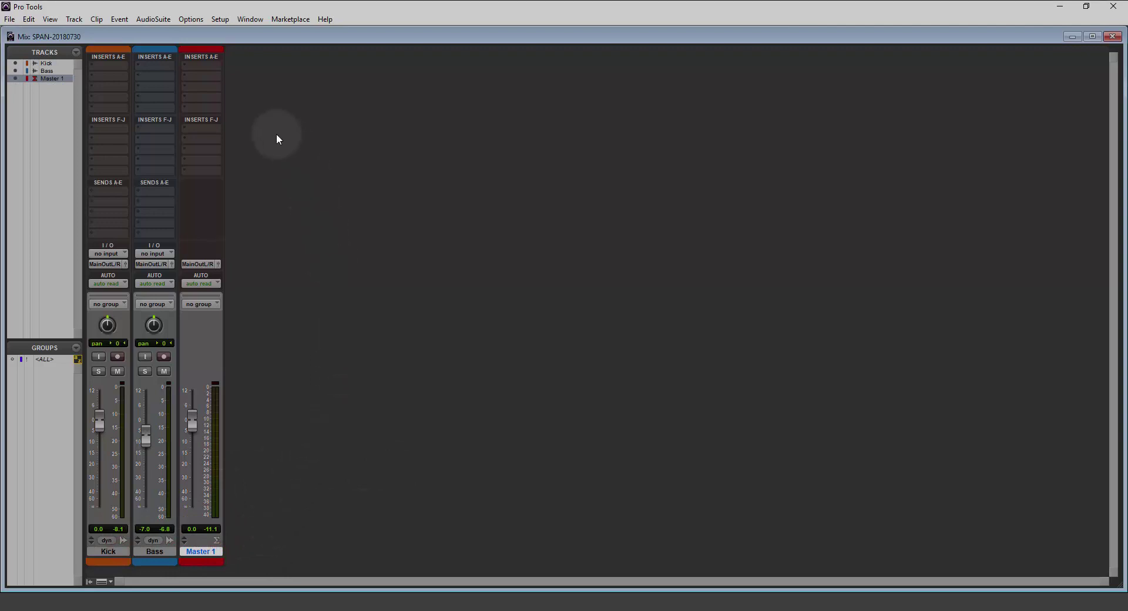
click(184, 64)
mouse_move(236, 99)
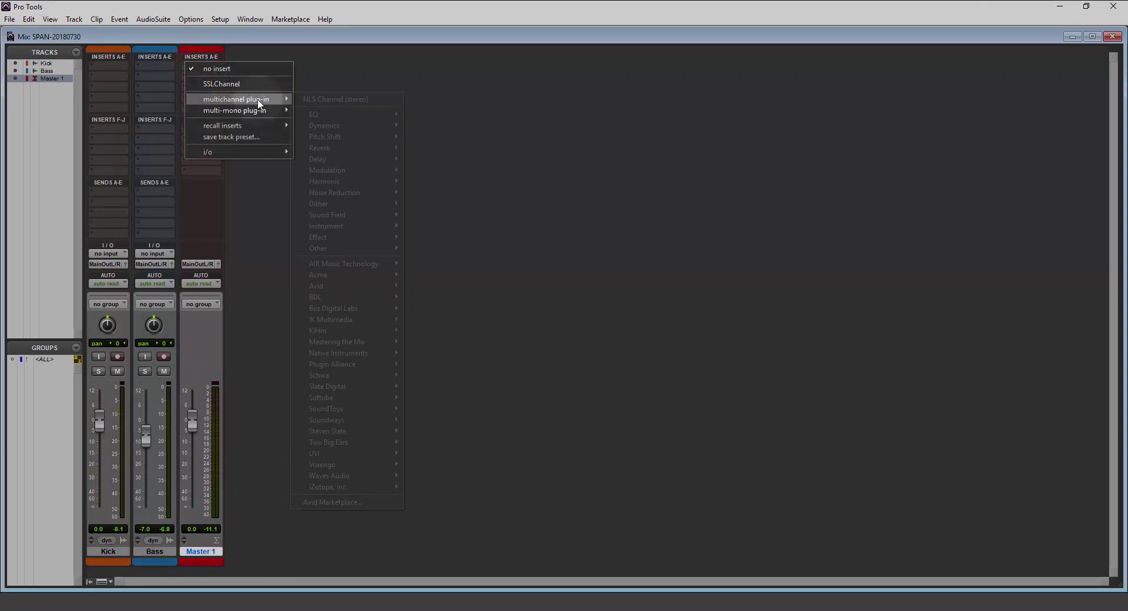
mouse_move(322, 463)
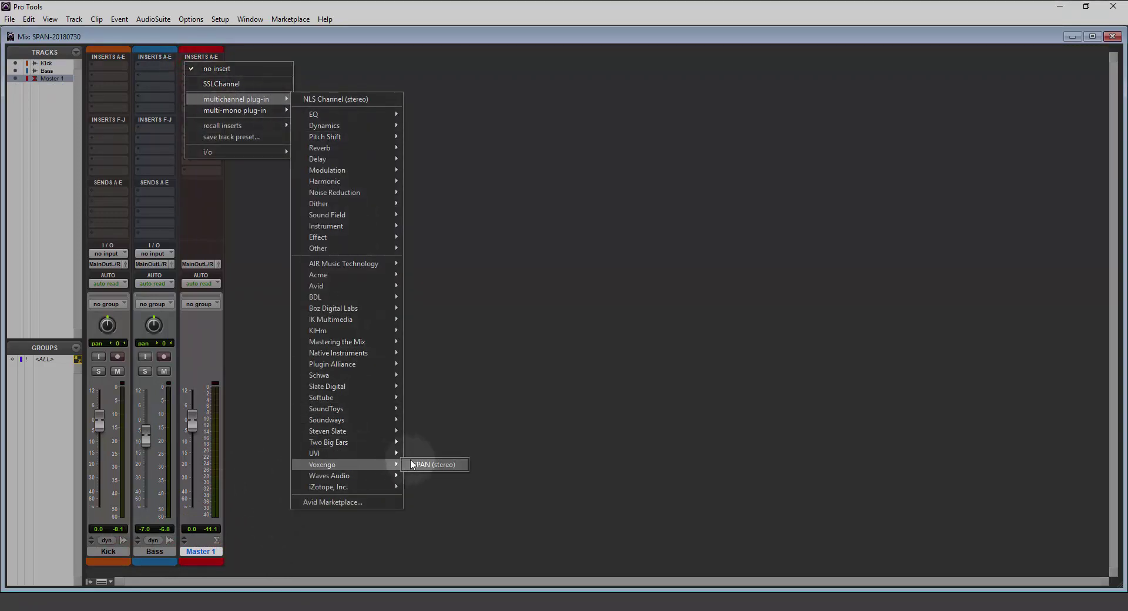
click(412, 463)
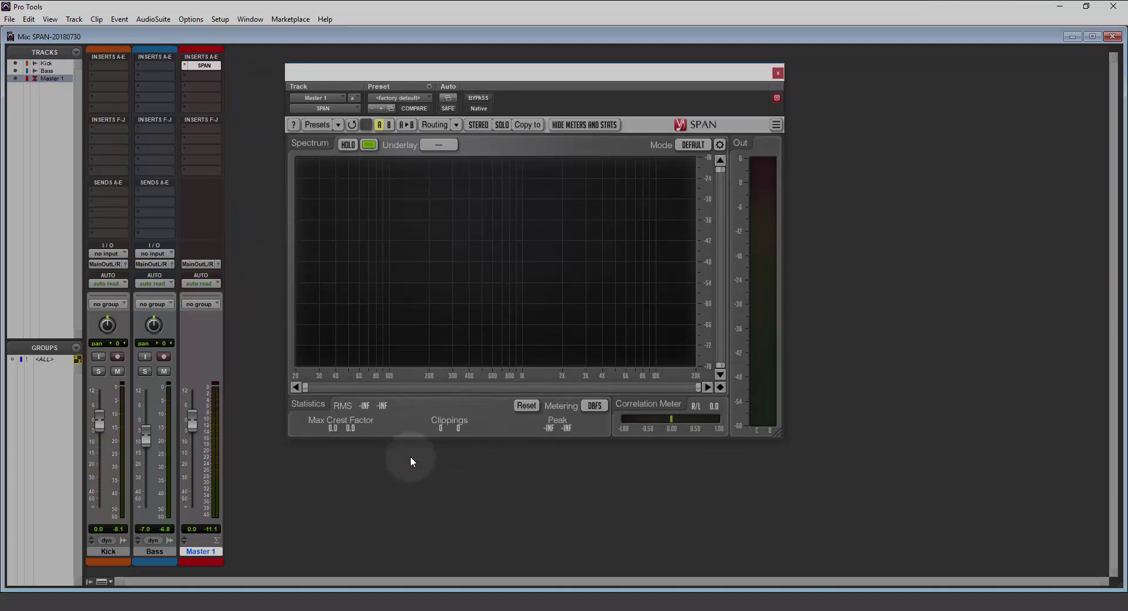
- Play back to feed SPAN, check its channel routing, then close the plug-in window
key(space)
click(435, 124)
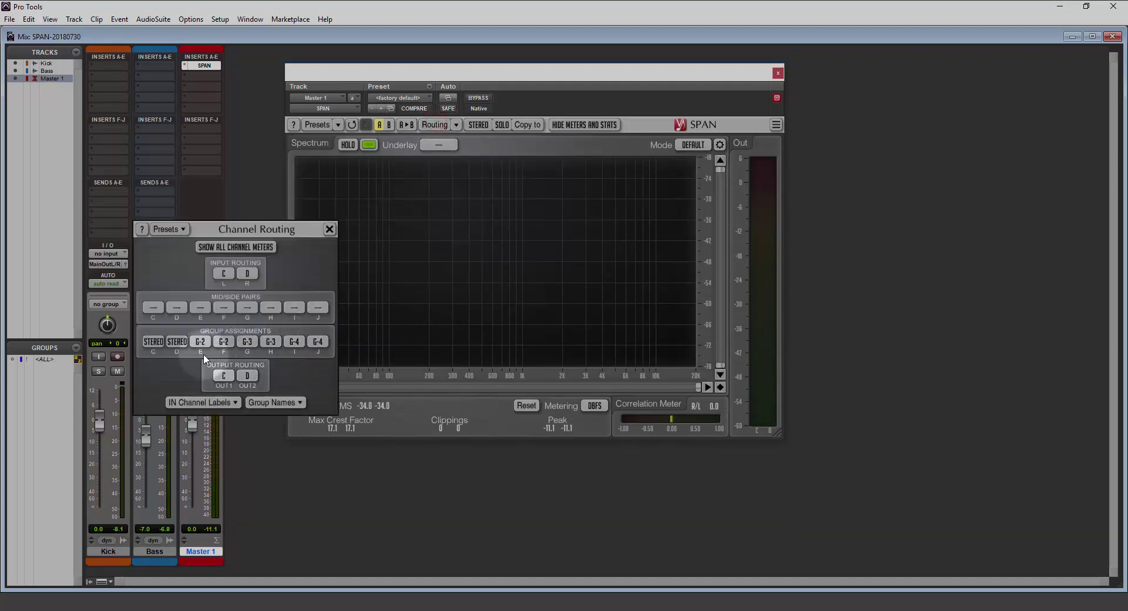
click(329, 230)
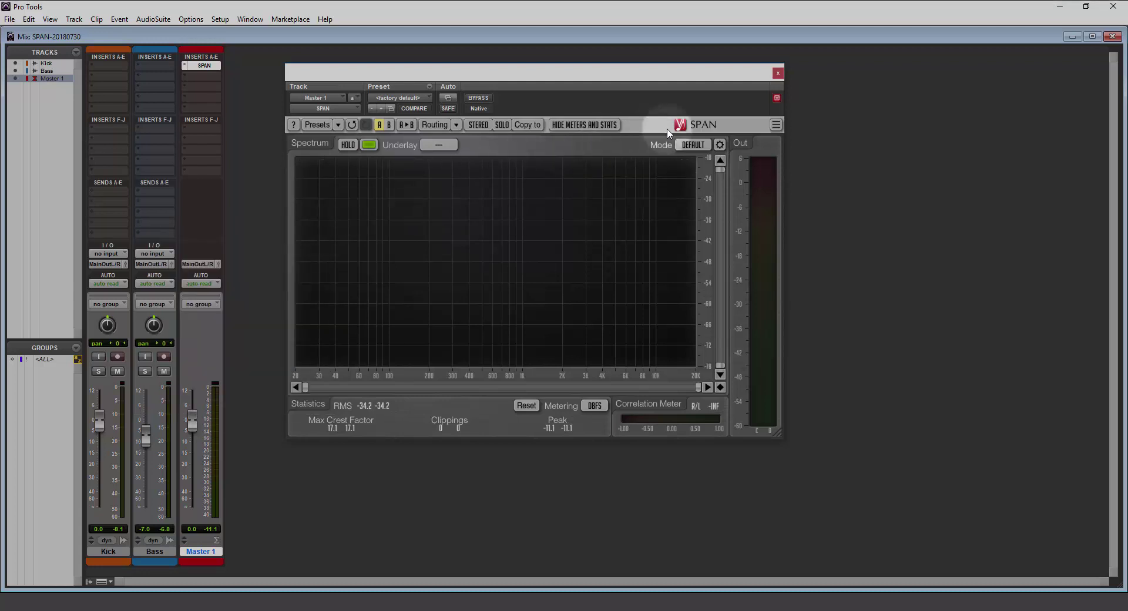
click(778, 72)
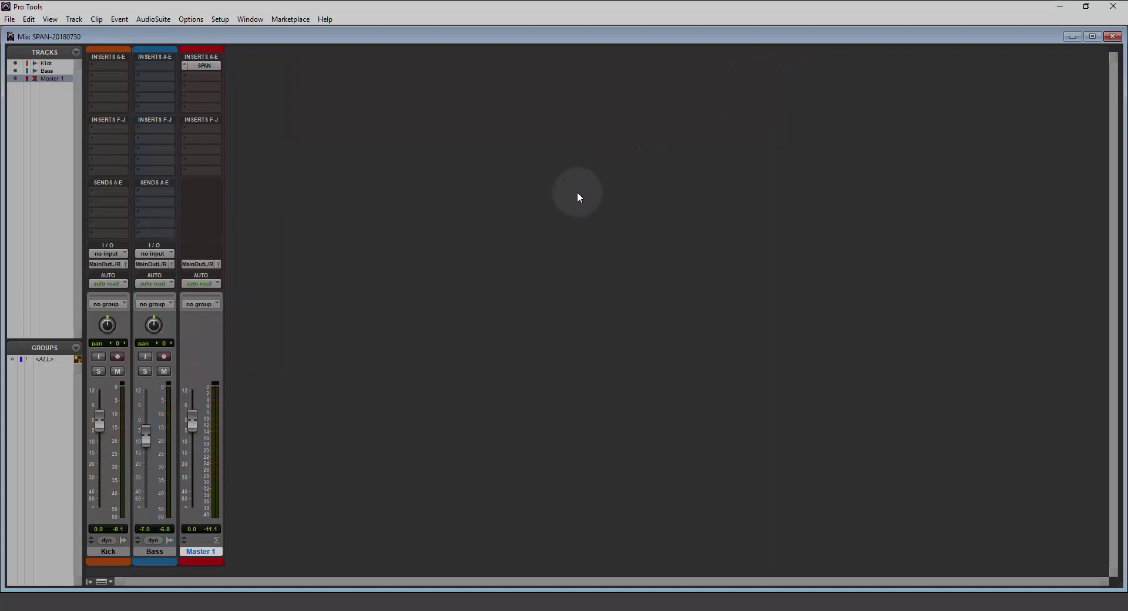
- Create a new stereo aux input track
click(154, 551)
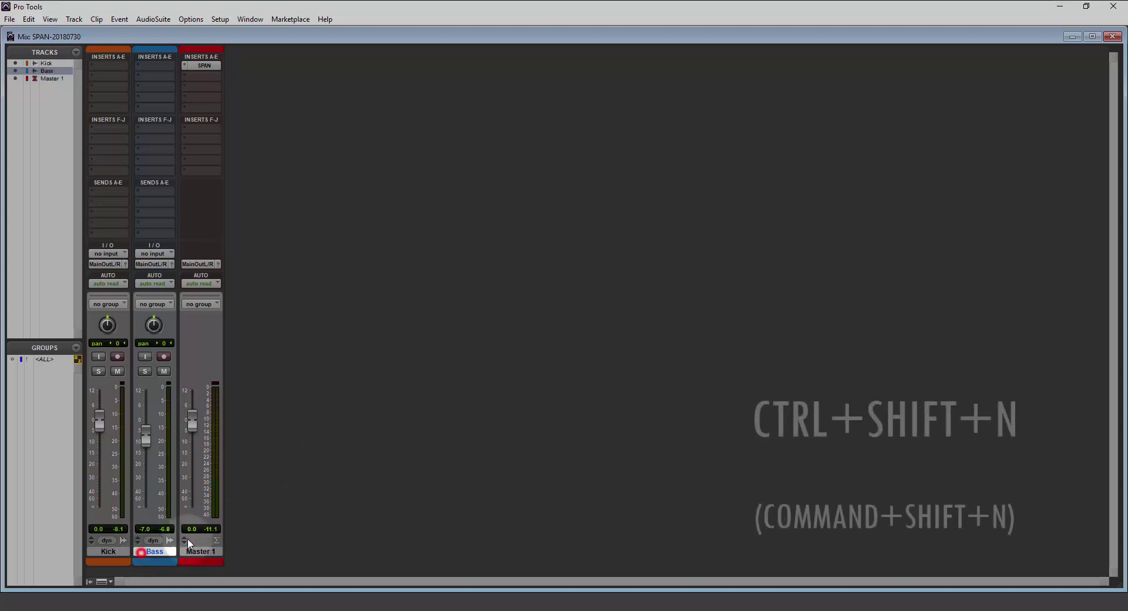
key(ctrl+shift+n)
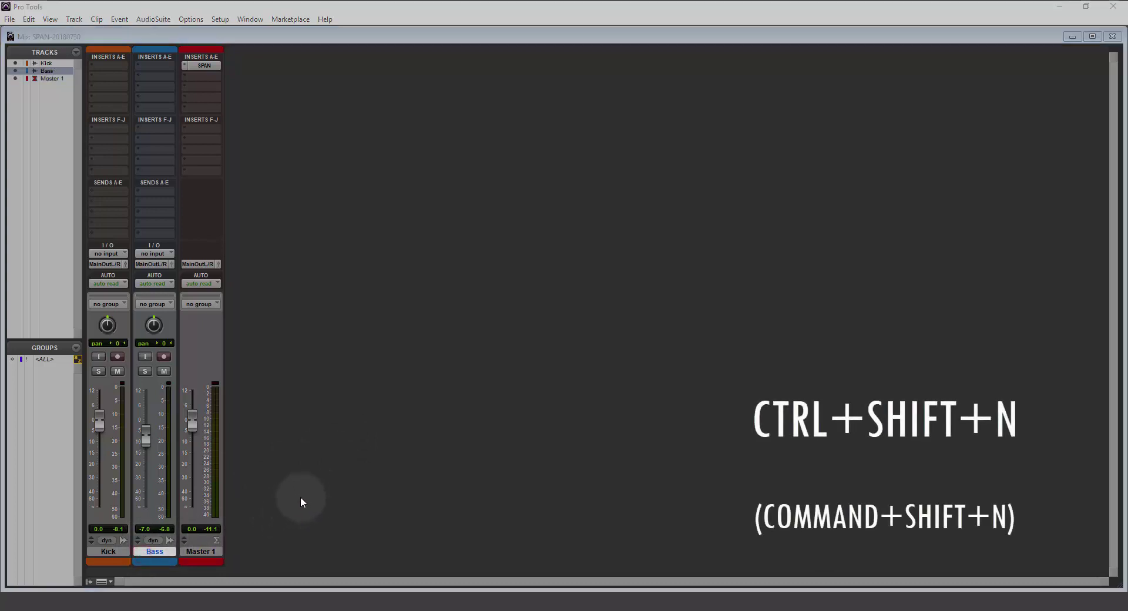
click(502, 213)
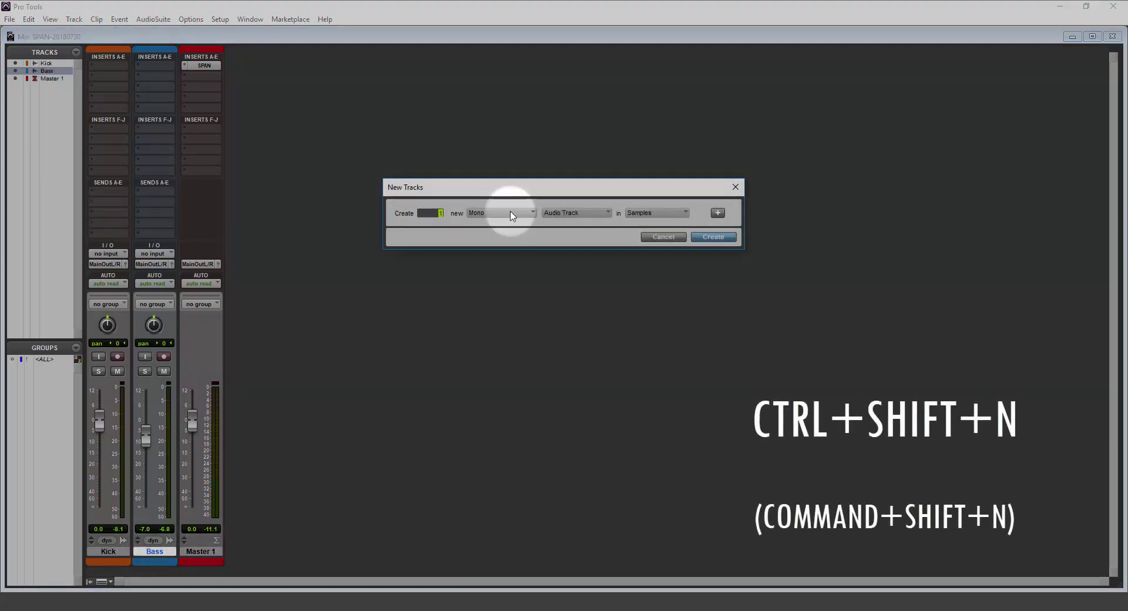
click(511, 222)
click(559, 217)
click(563, 227)
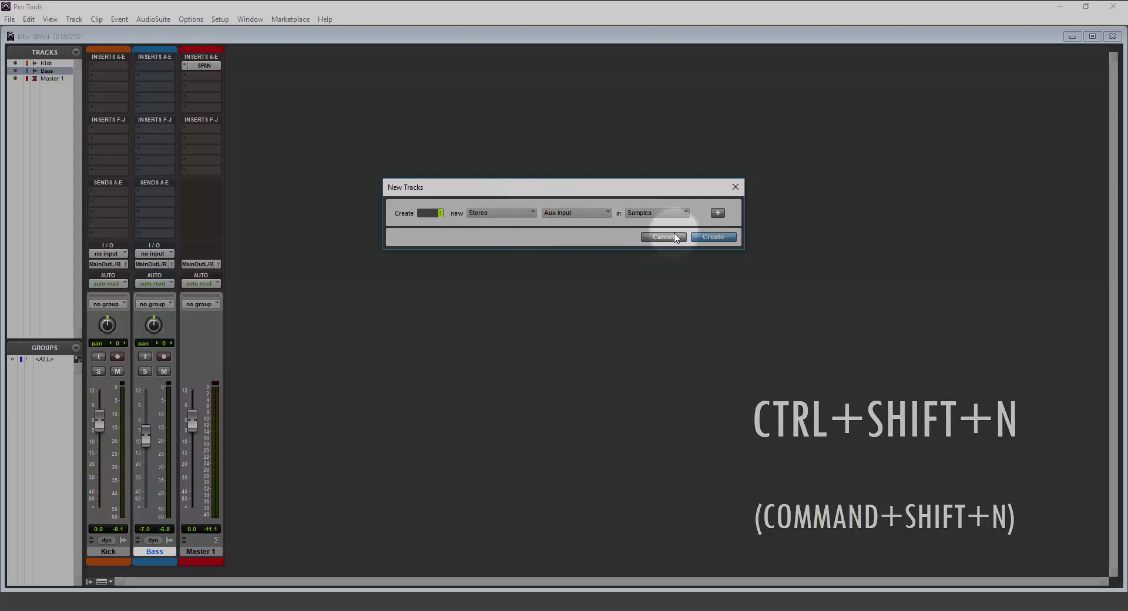
click(706, 237)
- Name the aux KICK-BASS, remove its track colour and set its output to none
double_click(203, 552)
text(KICK-BASS)
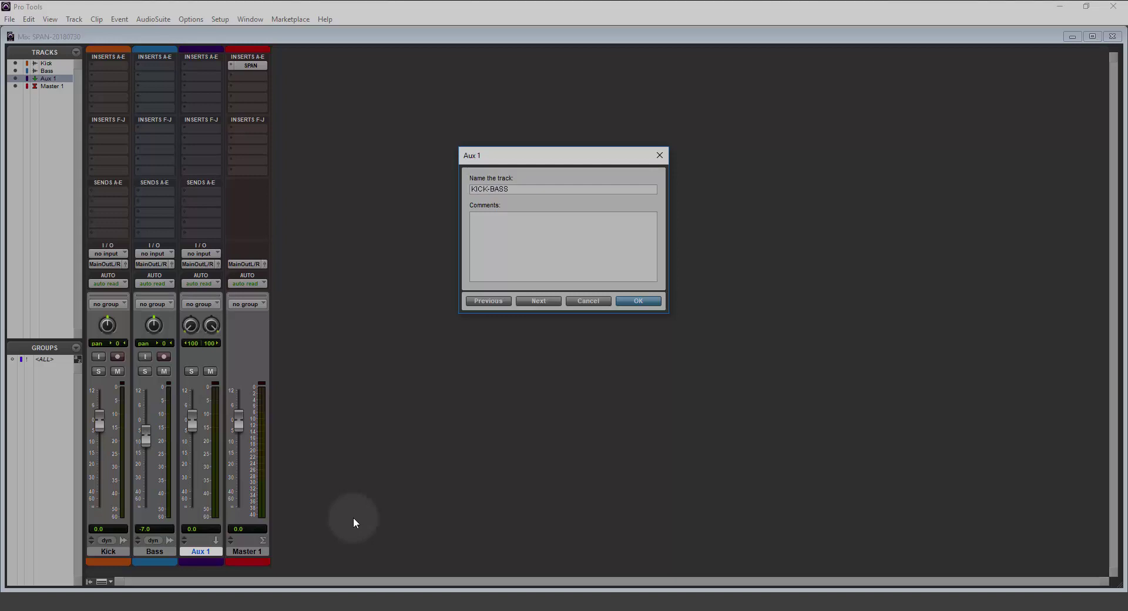
key(Return)
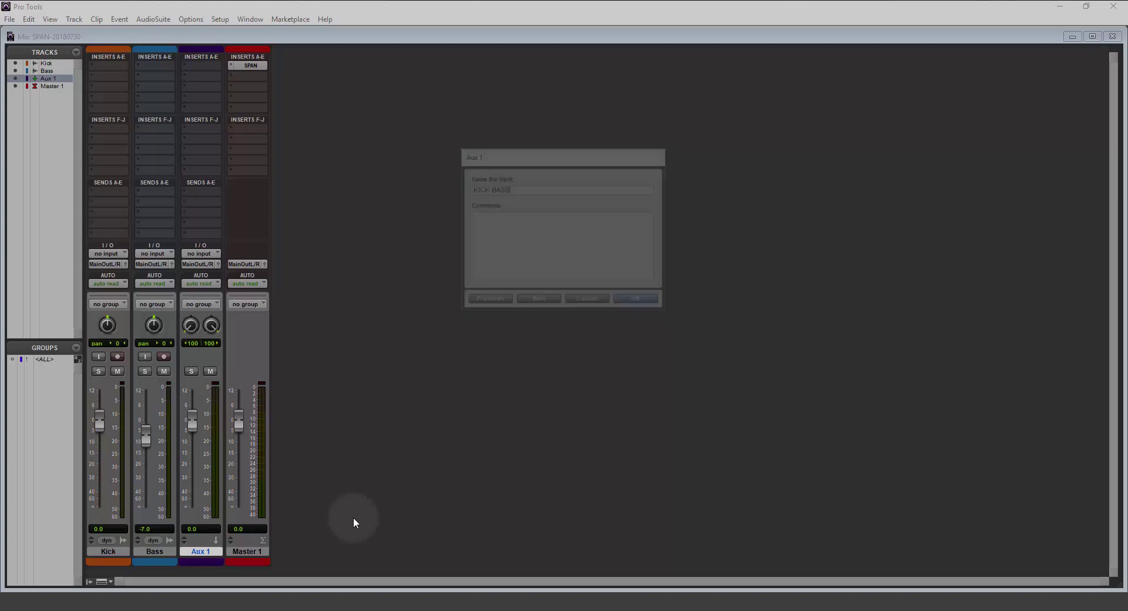
double_click(204, 561)
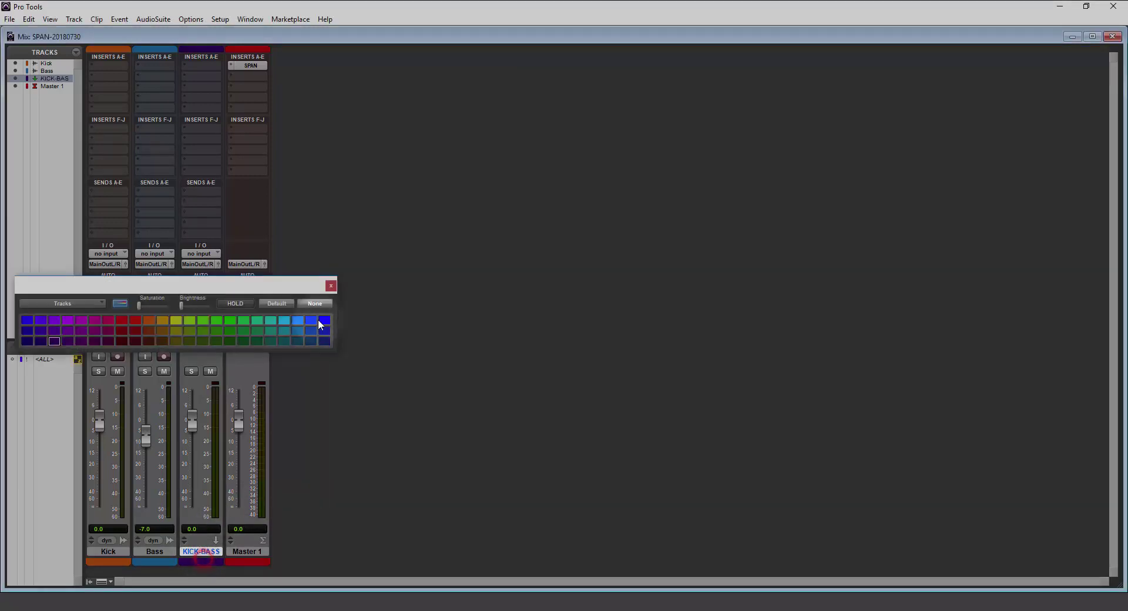
click(315, 304)
click(331, 286)
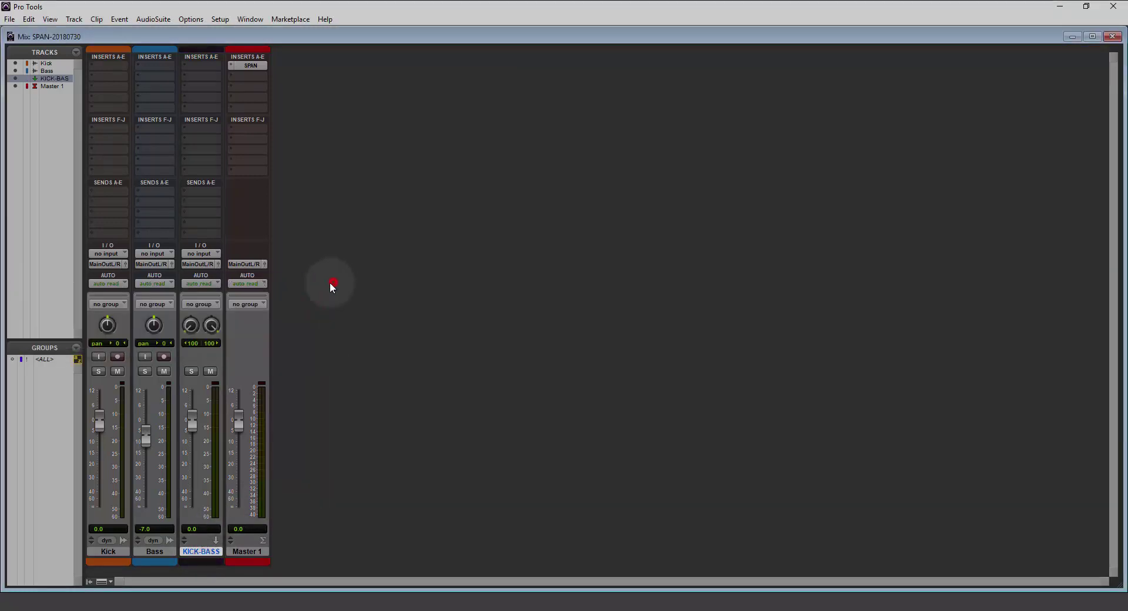
click(200, 264)
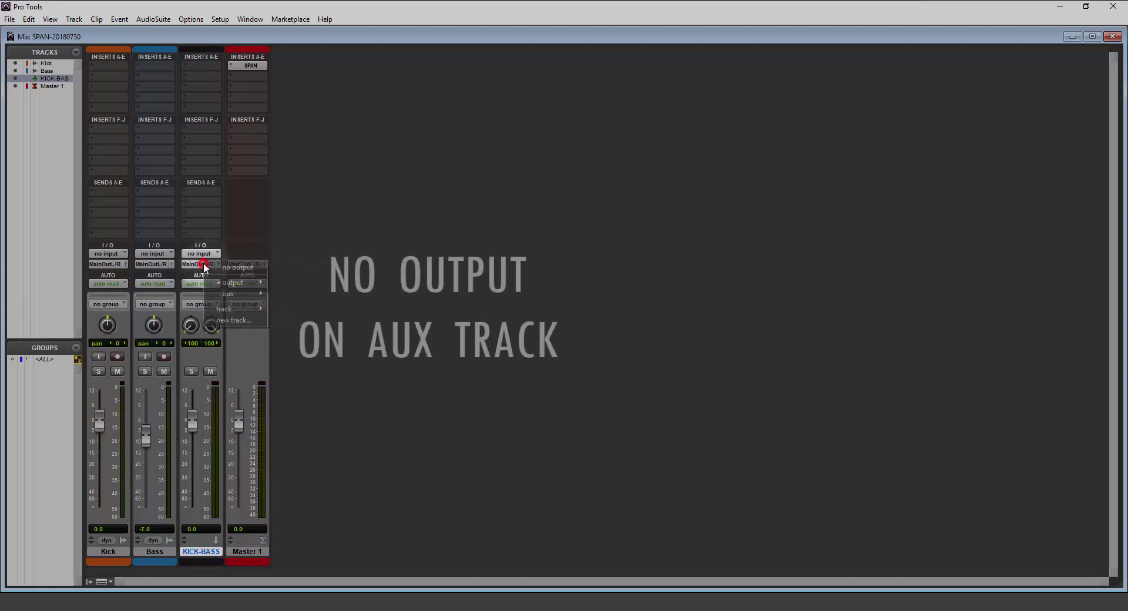
click(262, 269)
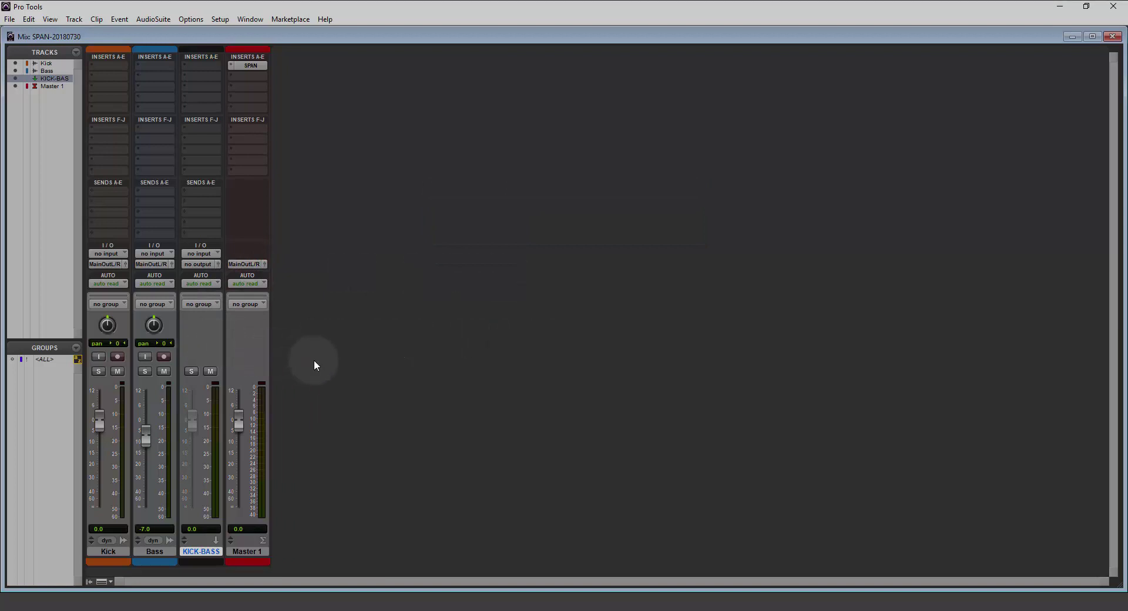
- Send the Kick track to KICK-BASS with FMP off and the send panned left
click(113, 552)
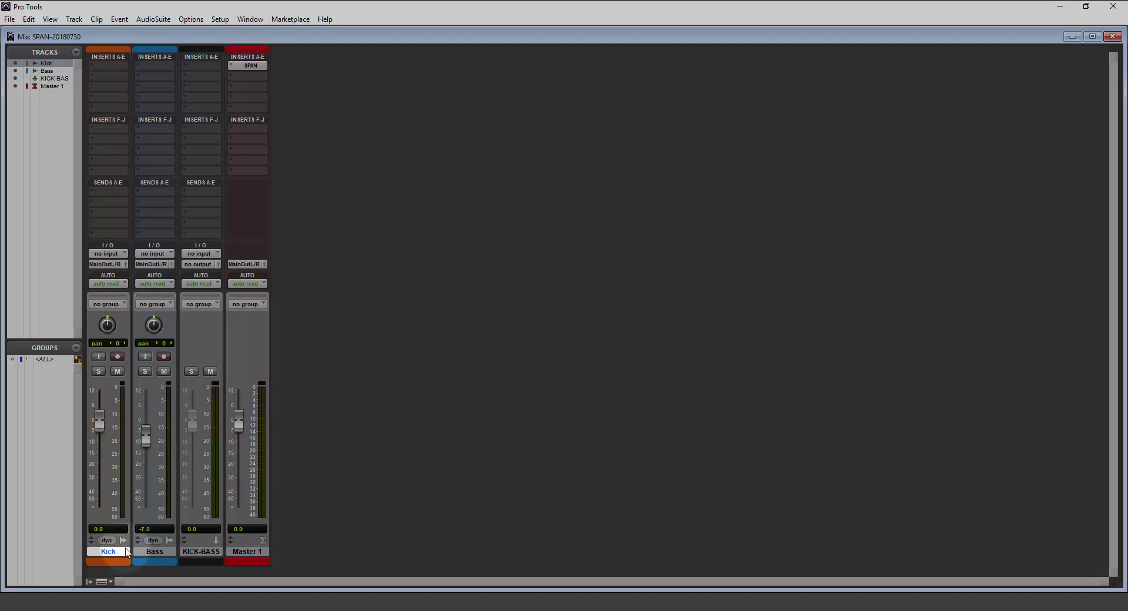
click(100, 191)
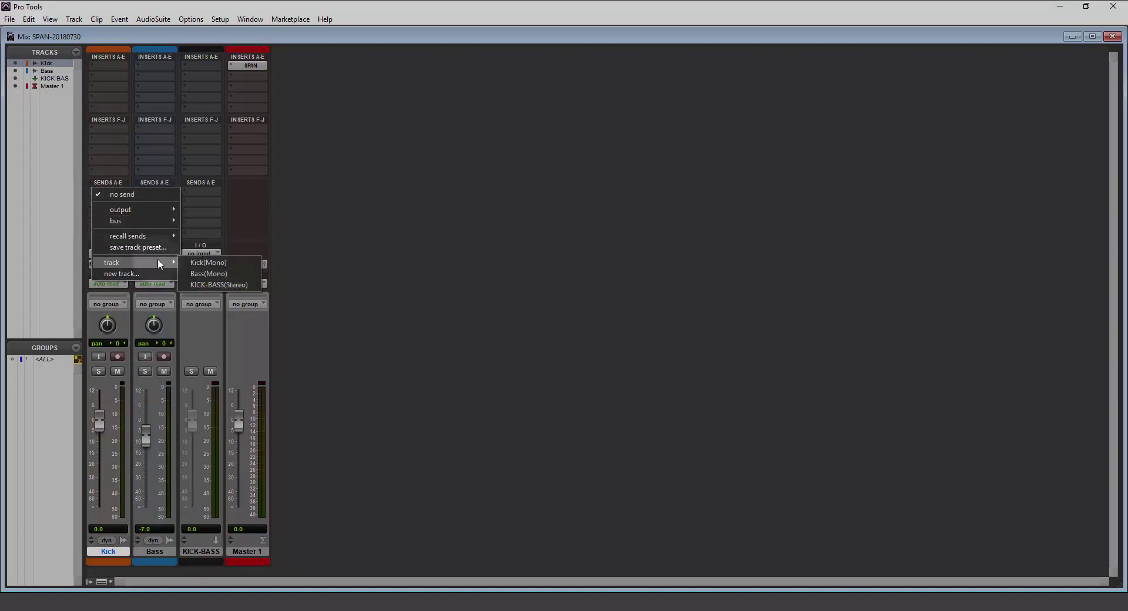
click(199, 287)
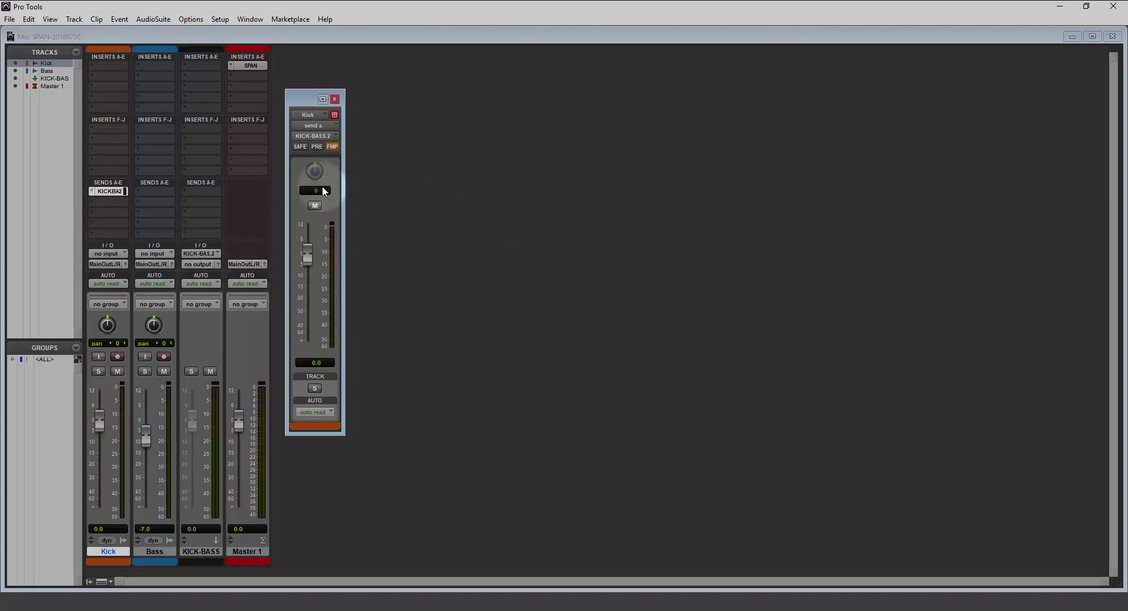
click(331, 147)
drag(315, 167, 309, 175)
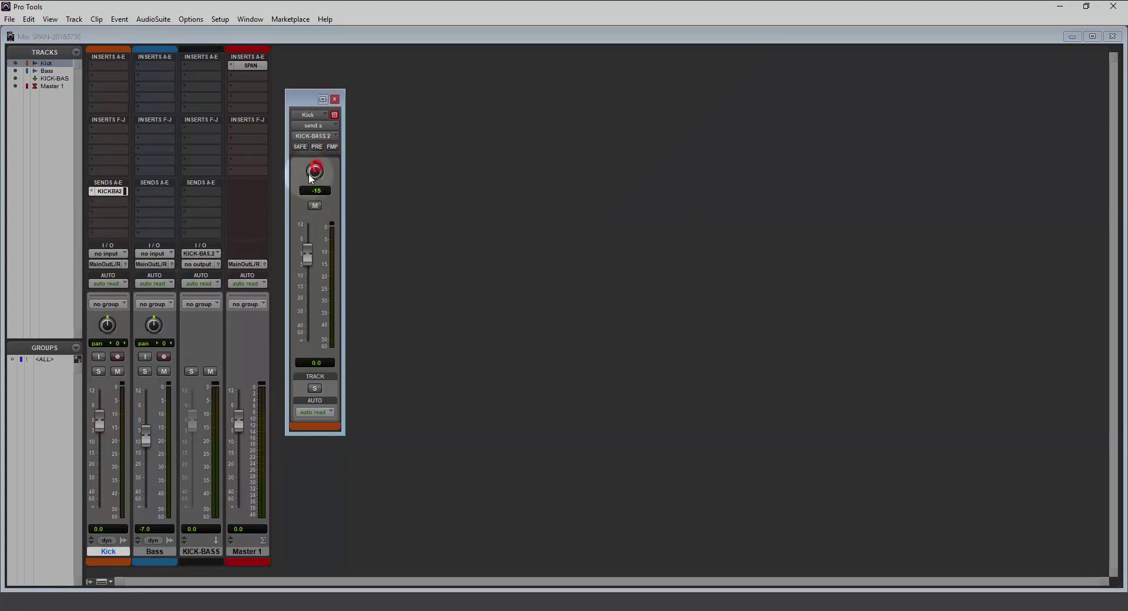
click(335, 99)
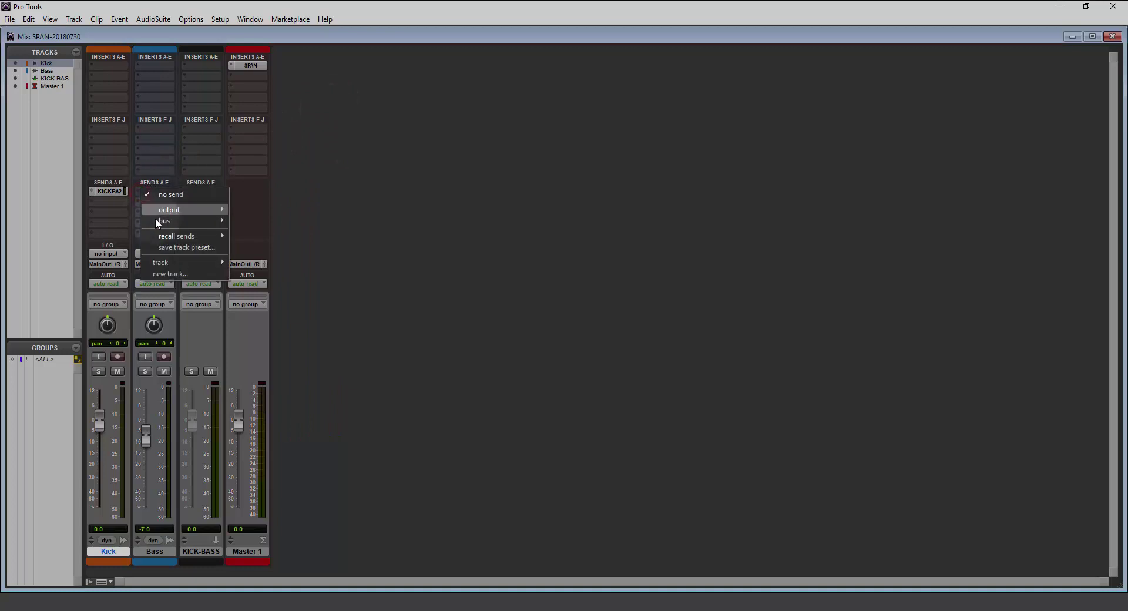
- Send the Bass track to KICK-BASS with the send panned fully right
click(251, 284)
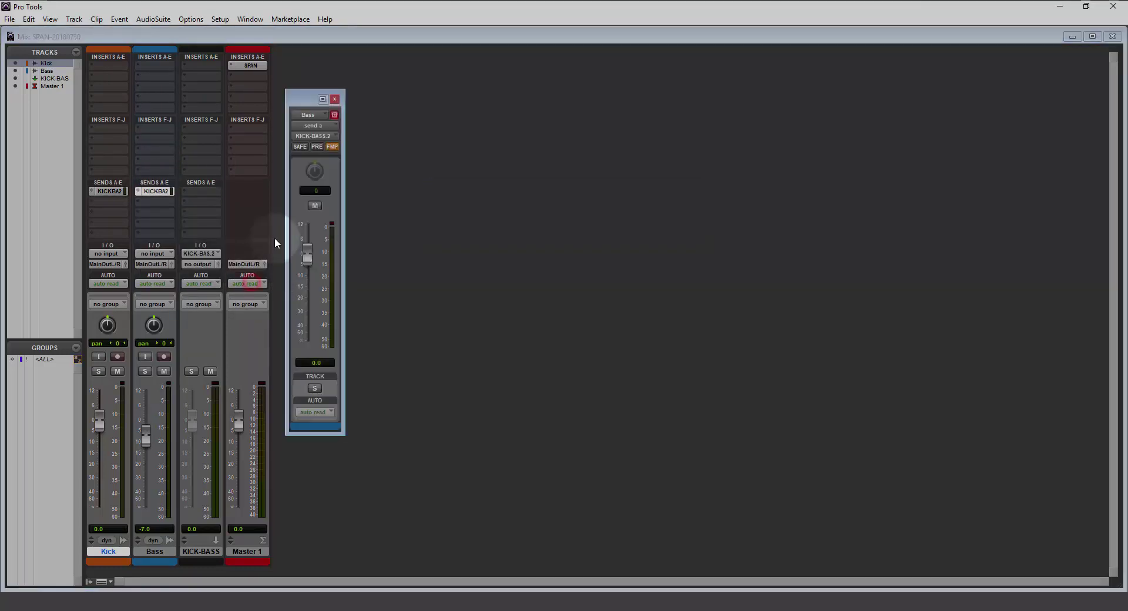
drag(322, 151, 357, 126)
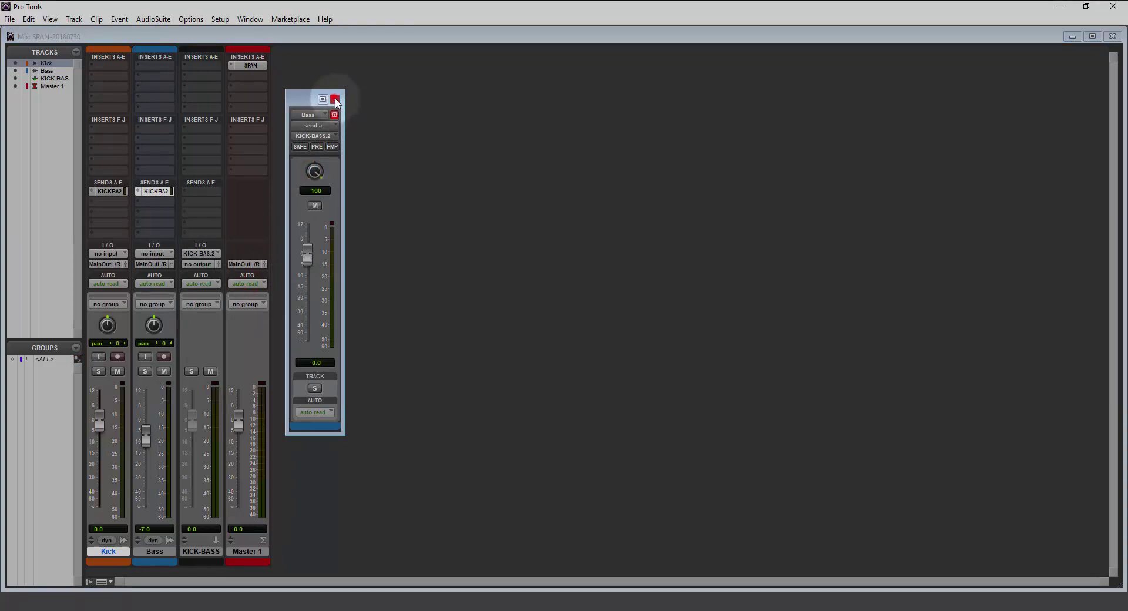
click(335, 99)
click(202, 88)
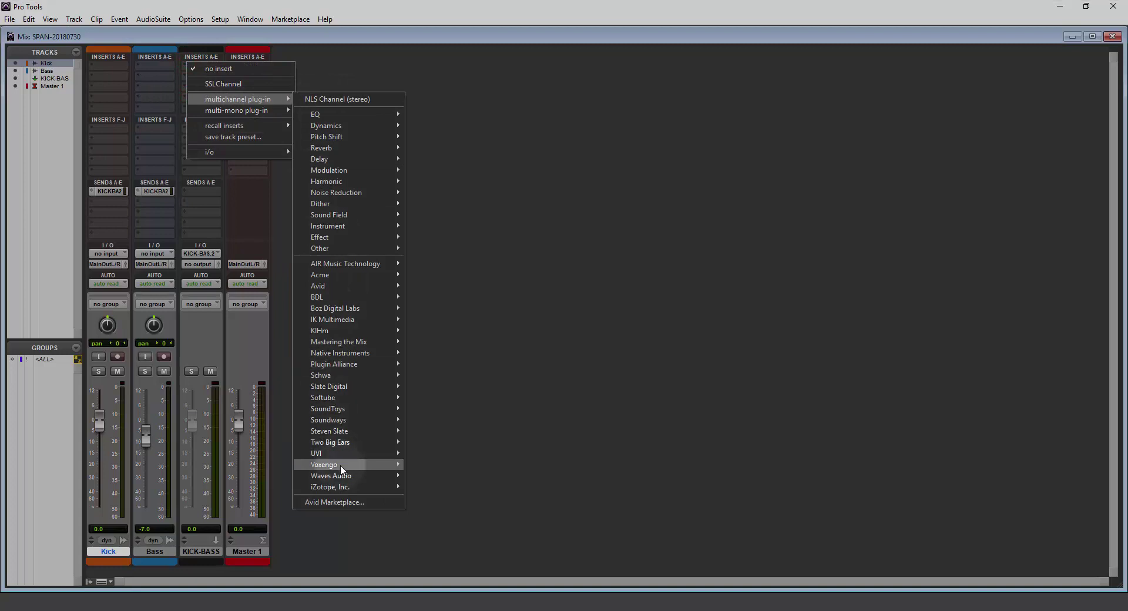
- Insert SPAN on KICK-BASS and rename its Group 2 to KICK and Group 3 to BASS
mouse_move(325, 465)
click(412, 464)
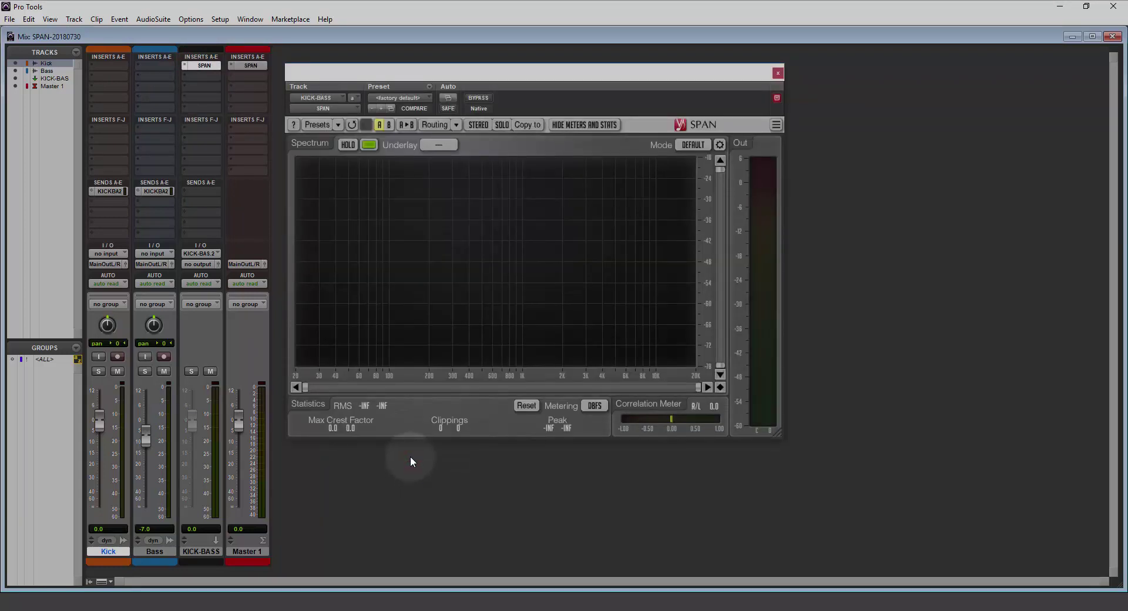
click(428, 124)
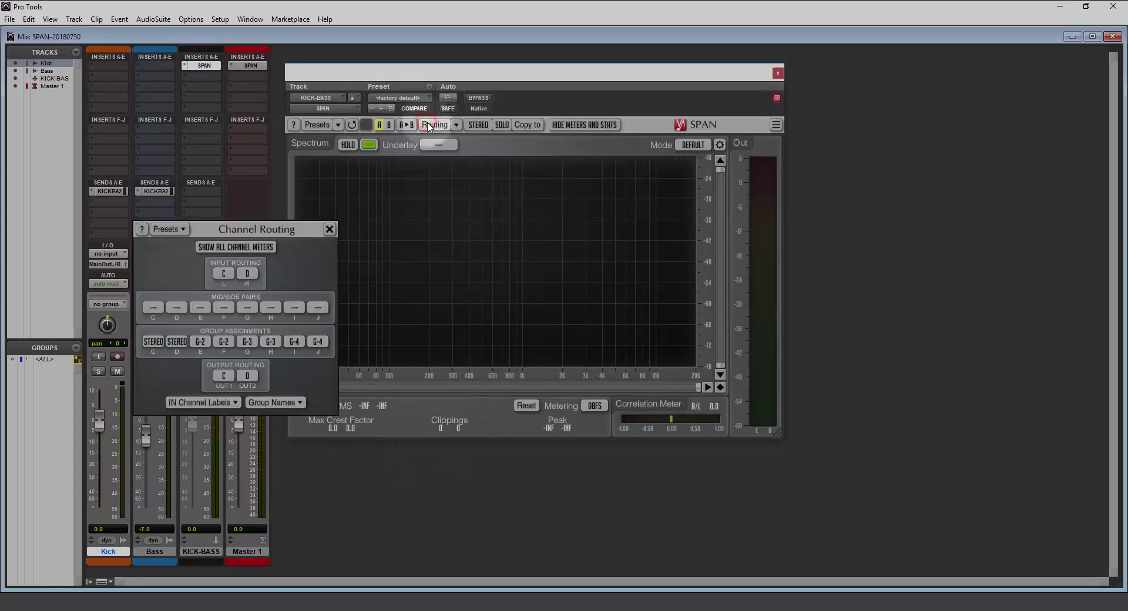
click(289, 404)
click(408, 269)
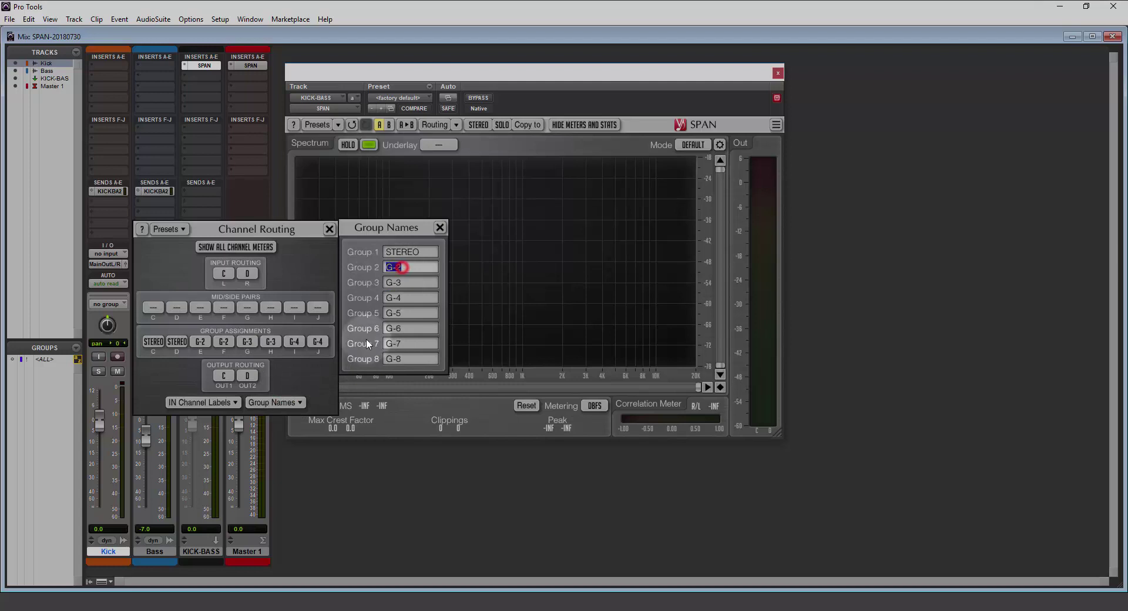
key(Tab)
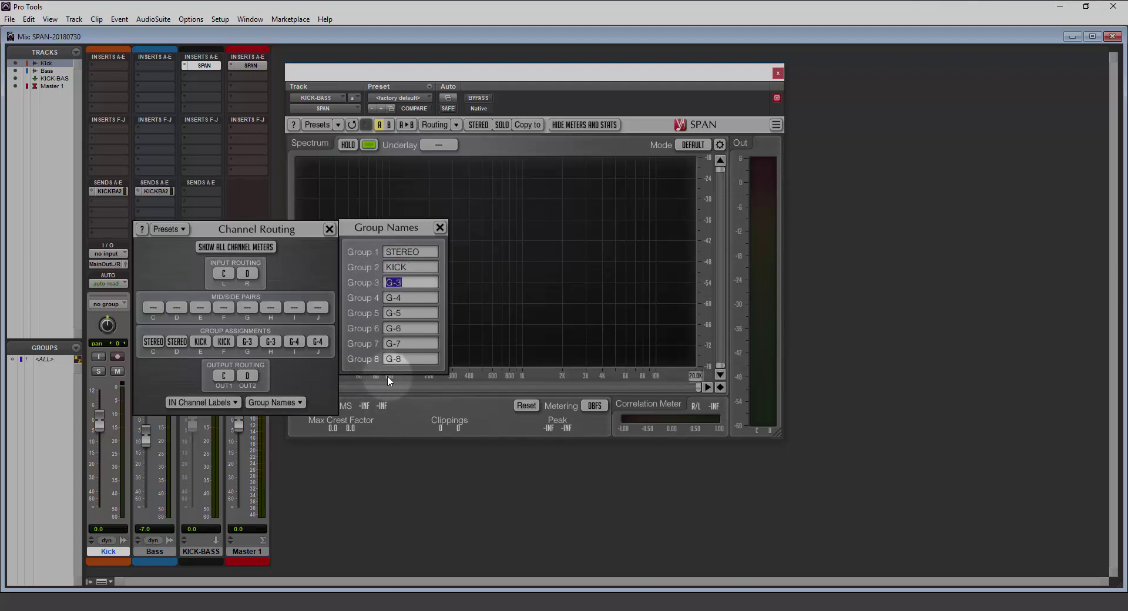
text(BASS)
key(Tab)
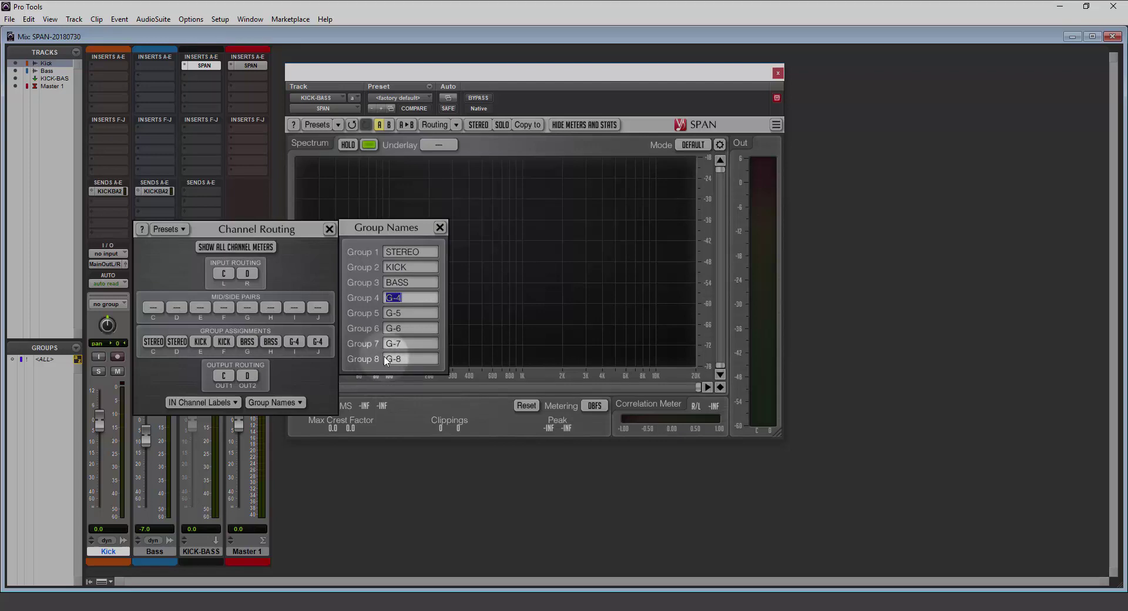
click(438, 229)
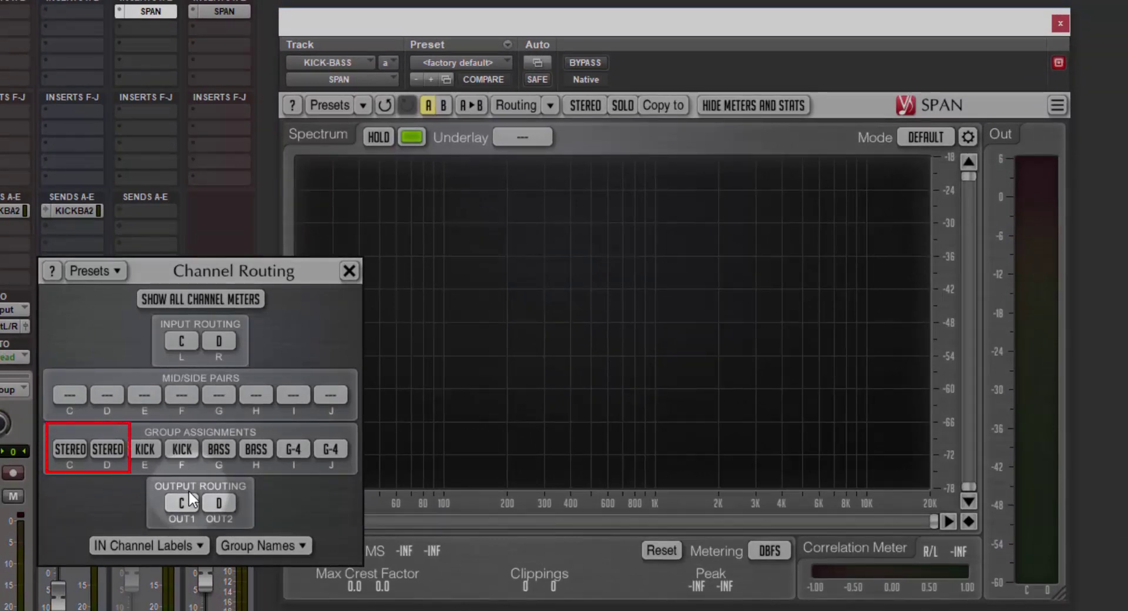
- Route SPAN input channel C to the KICK group and channel D to the BASS group
click(71, 450)
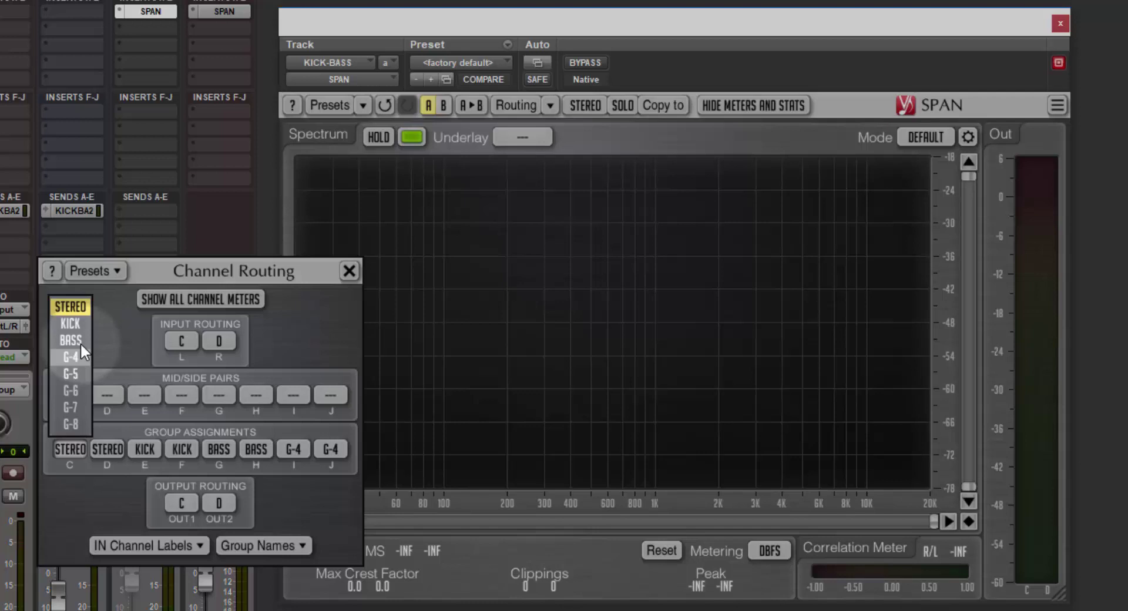
click(72, 324)
click(106, 448)
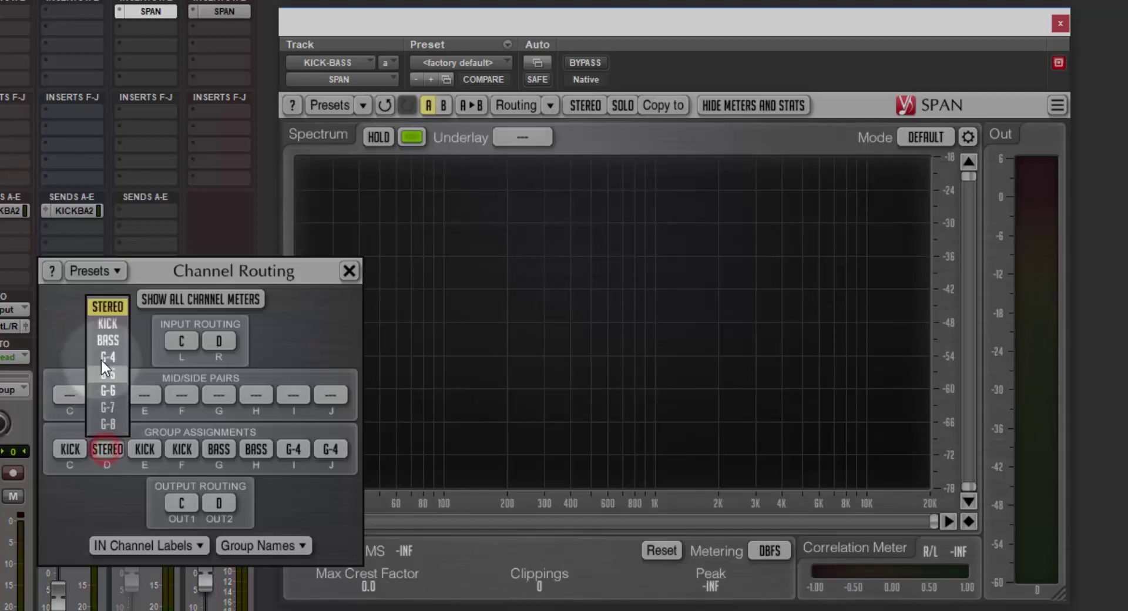
click(102, 342)
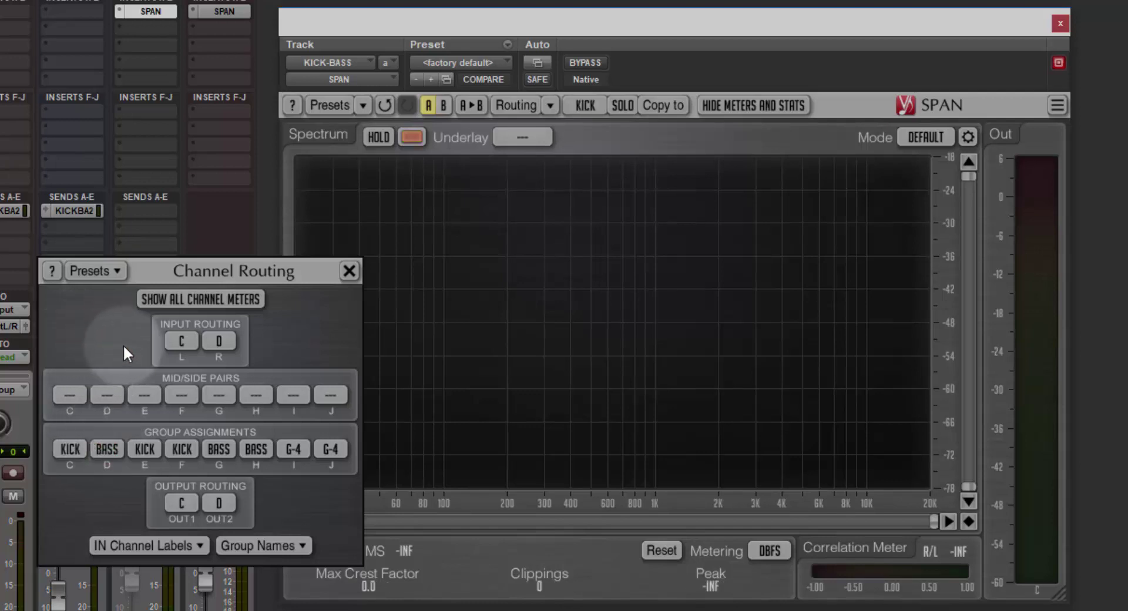
click(348, 271)
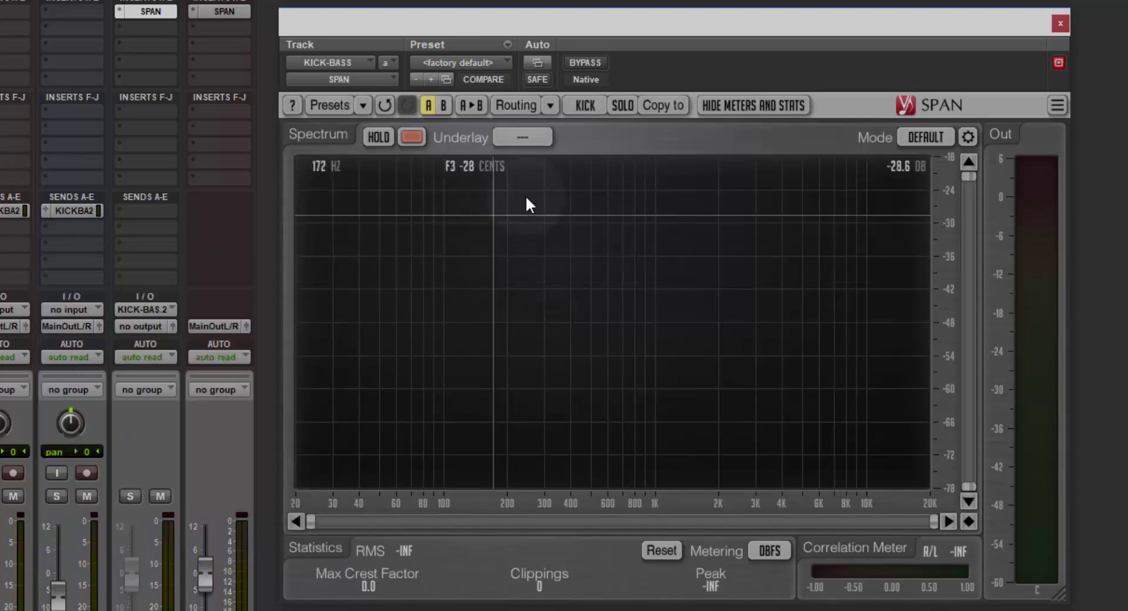
- Underlay the BASS group beneath the KICK spectrum and play back to compare them
click(536, 137)
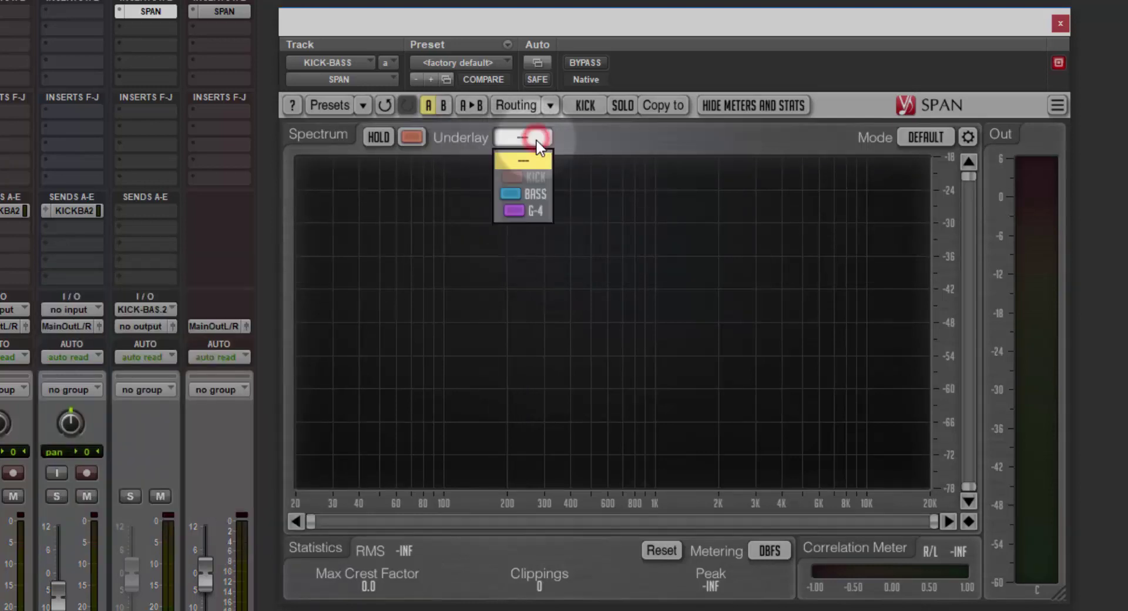
click(535, 193)
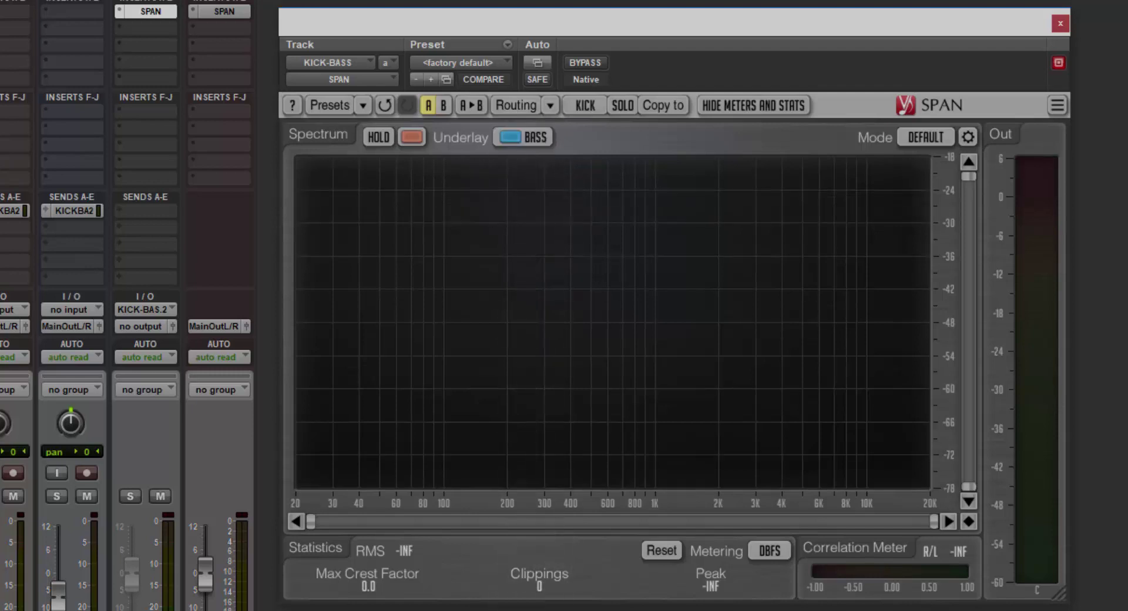
key(space)
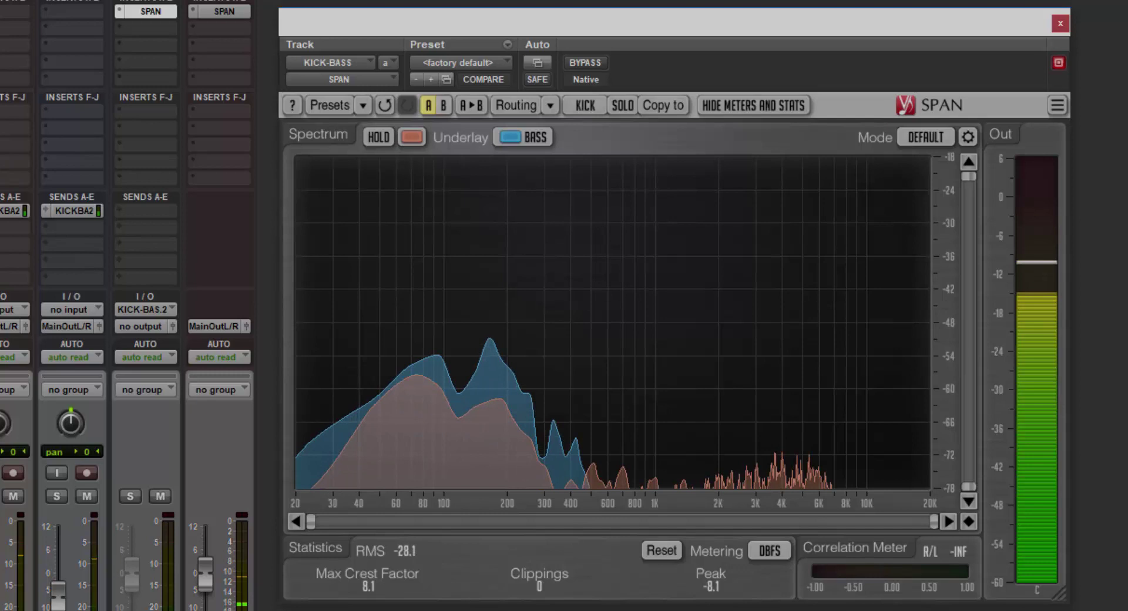